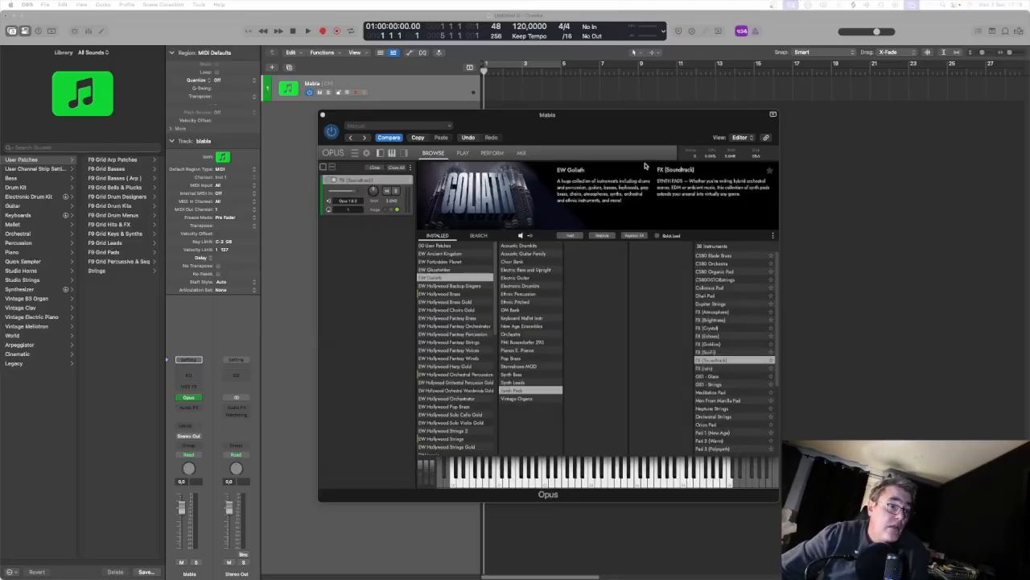
Step: Move the Opus plug-in window away from the library and show the User Patches category in the sound library
{"action": "left_click_drag", "start_coordinate": [474, 113], "coordinate": [566, 107]}
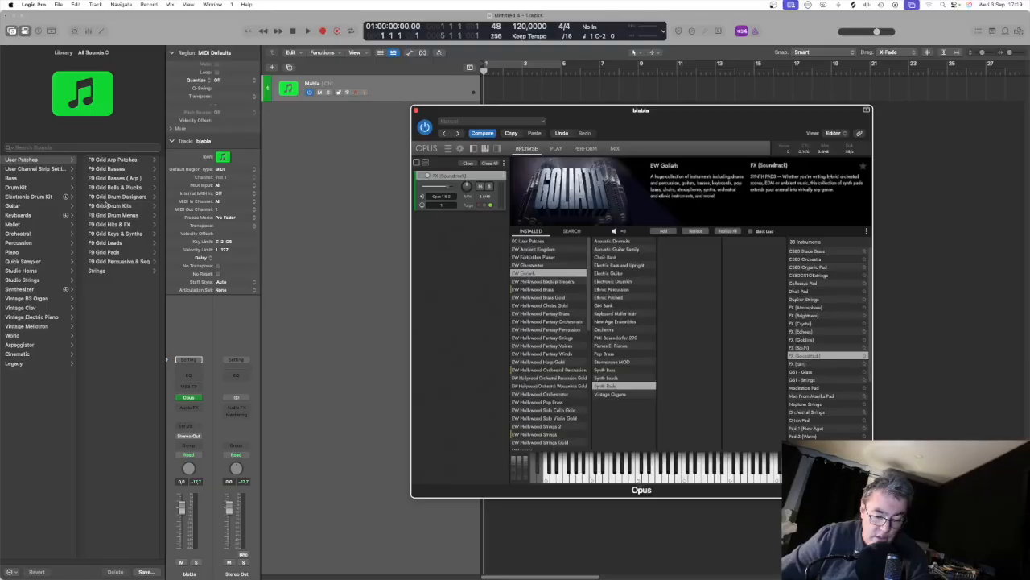
{"action": "key", "text": "y"}
{"action": "key", "text": "y"}
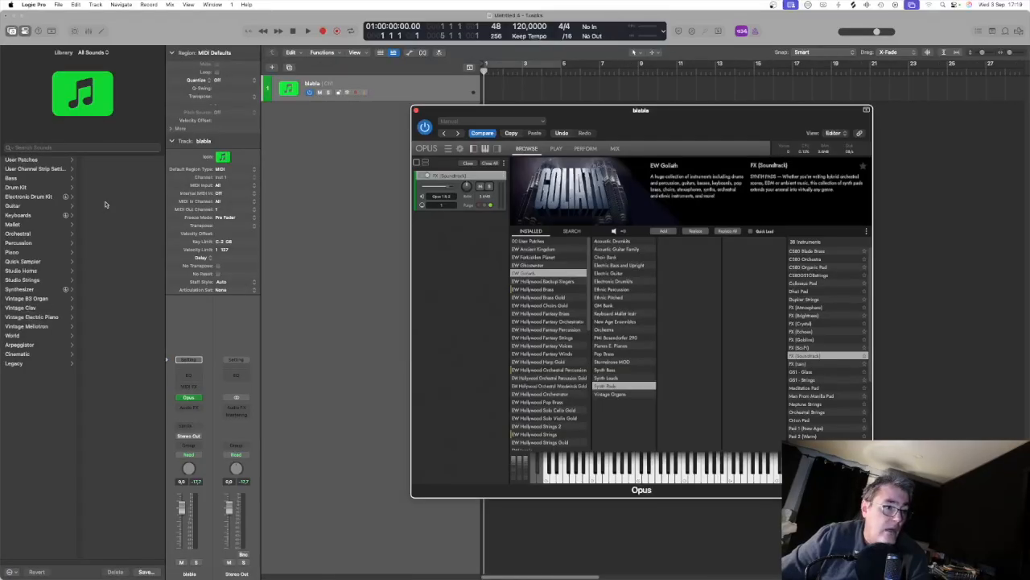
{"action": "left_click", "coordinate": [40, 160]}
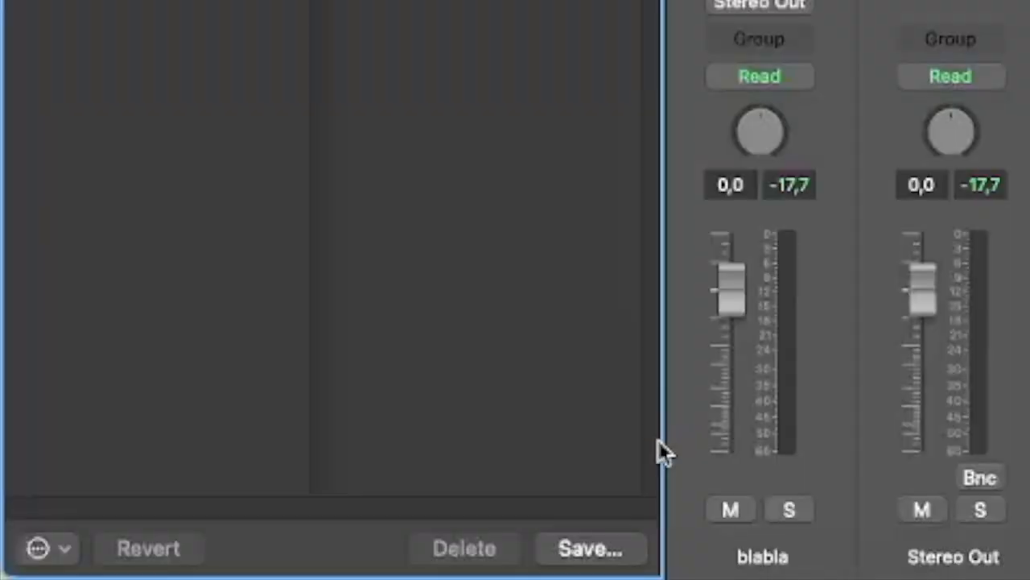
Step: Start saving the track's sound as a patch and choose the Pads folder inside Audio Music Apps > Patches > Instrument
{"action": "left_click", "coordinate": [590, 556]}
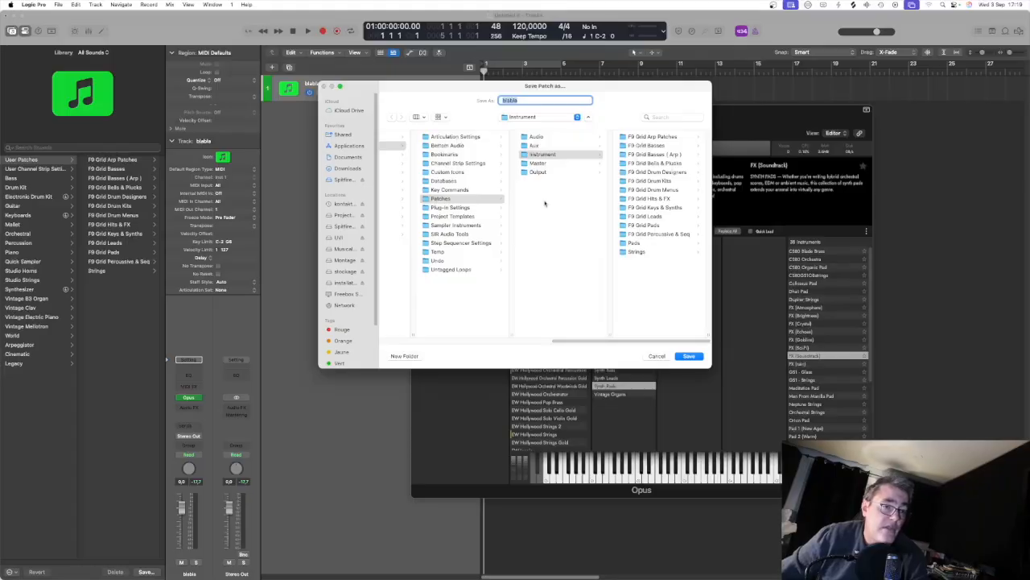
{"action": "left_click_drag", "start_coordinate": [586, 347], "coordinate": [439, 343]}
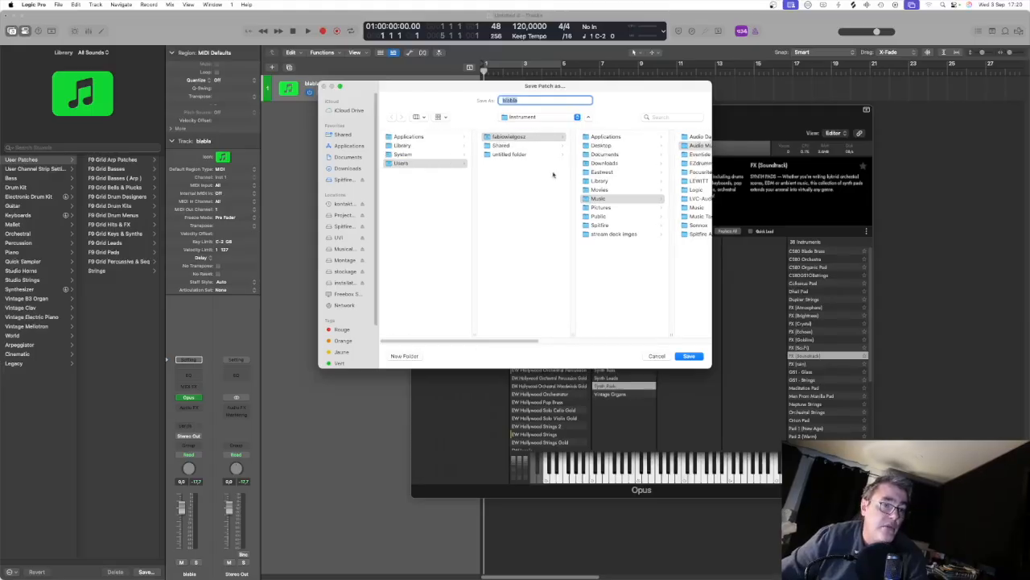
{"action": "scroll", "coordinate": [494, 232], "scroll_direction": "right", "scroll_amount": 3}
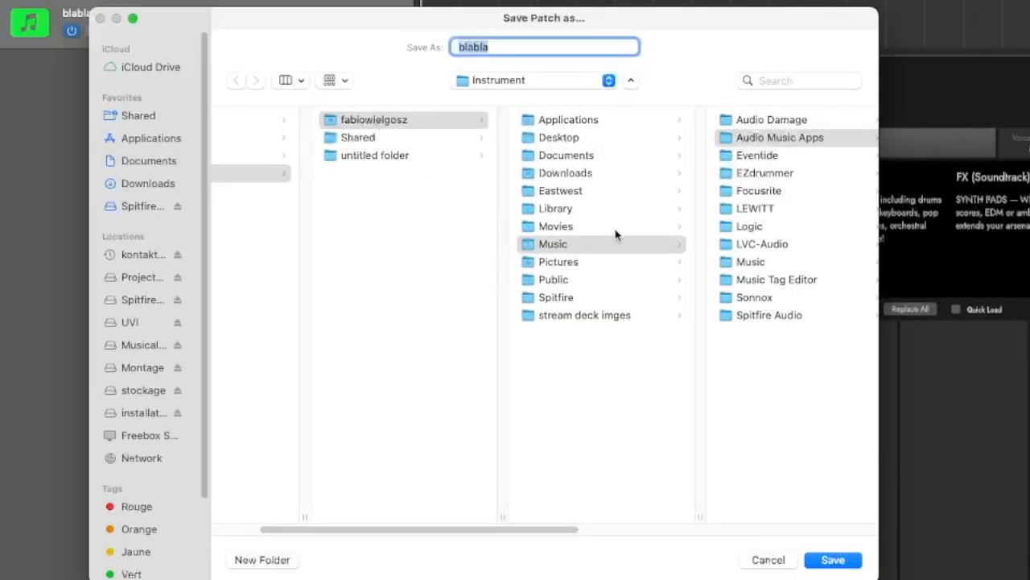
{"action": "left_click_drag", "start_coordinate": [507, 531], "coordinate": [630, 529]}
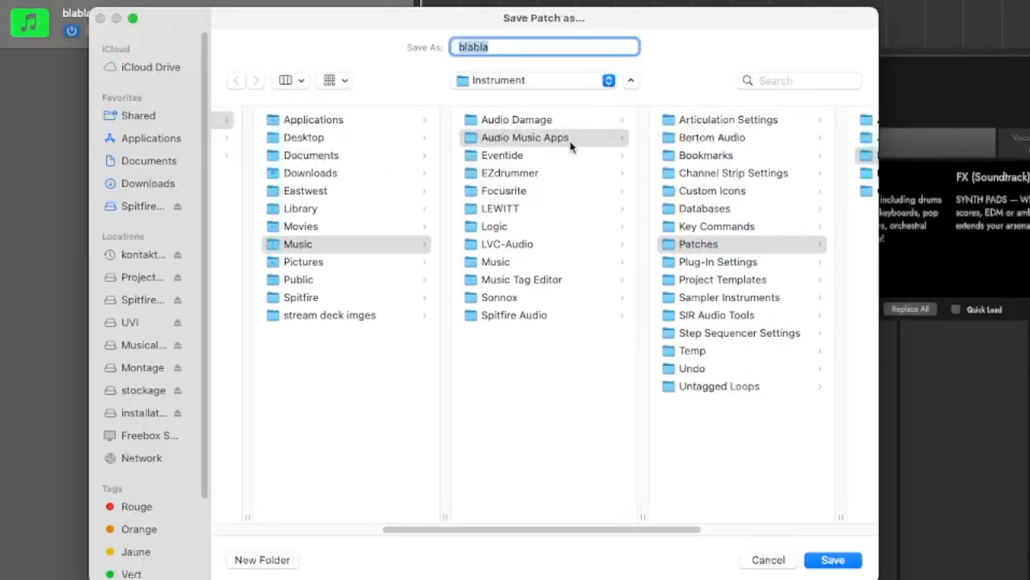
{"action": "left_click_drag", "start_coordinate": [646, 528], "coordinate": [765, 527]}
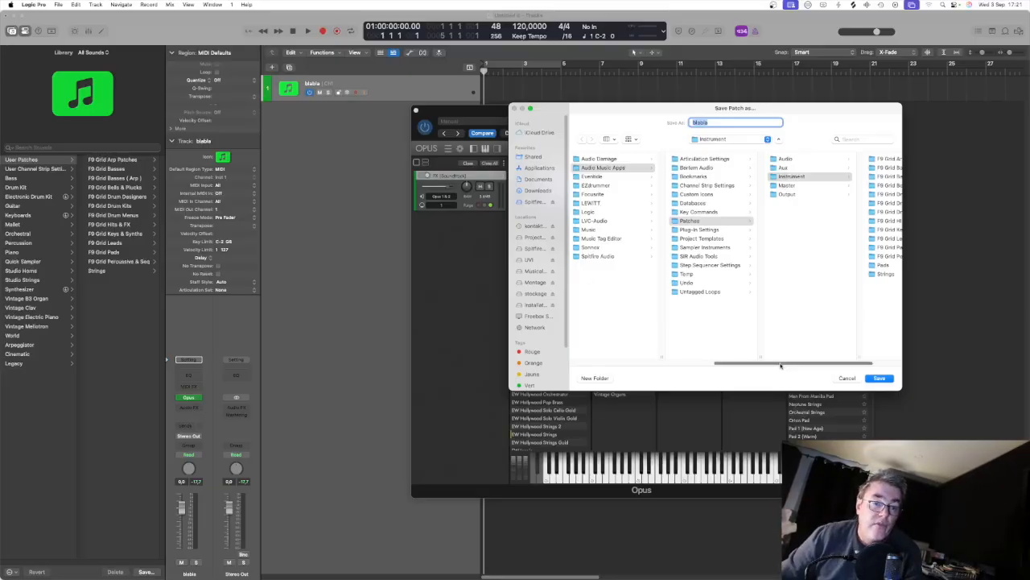
{"action": "left_click_drag", "start_coordinate": [782, 363], "coordinate": [820, 364]}
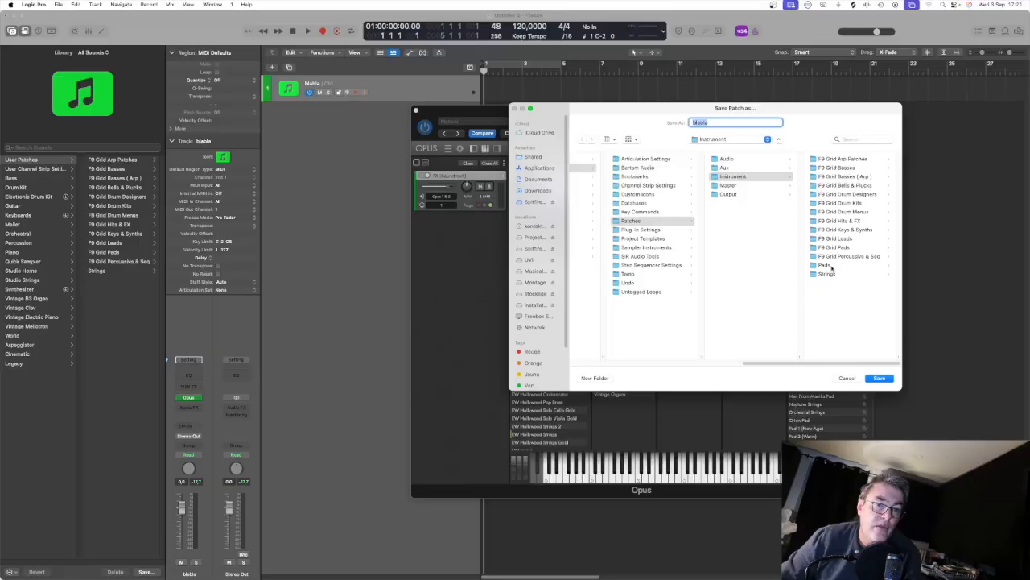
{"action": "left_click", "coordinate": [553, 306]}
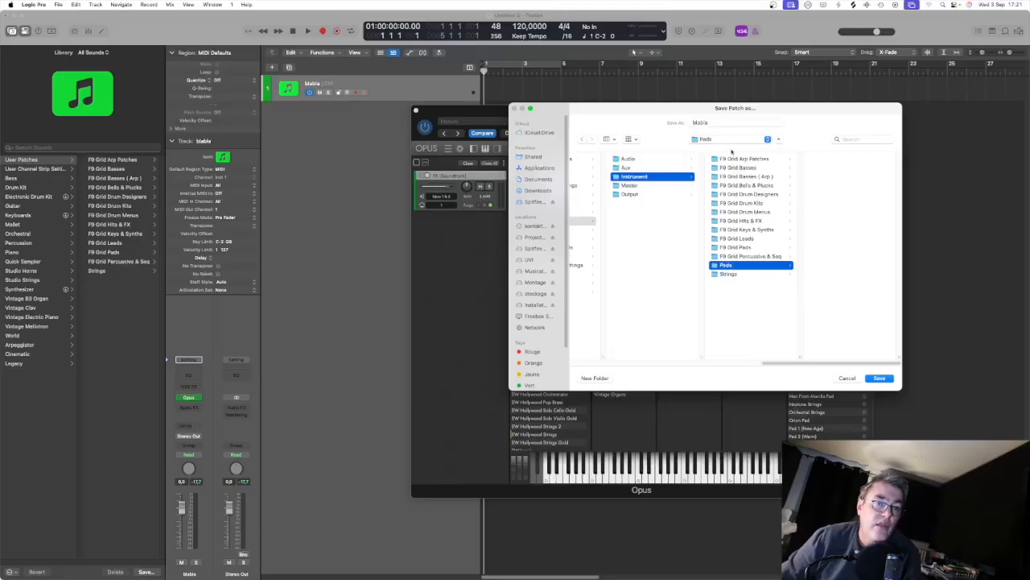
Step: Save the patch under the name "ew gl soundtrack fx pad" and close the Opus plug-in window
{"action": "left_click", "coordinate": [722, 123]}
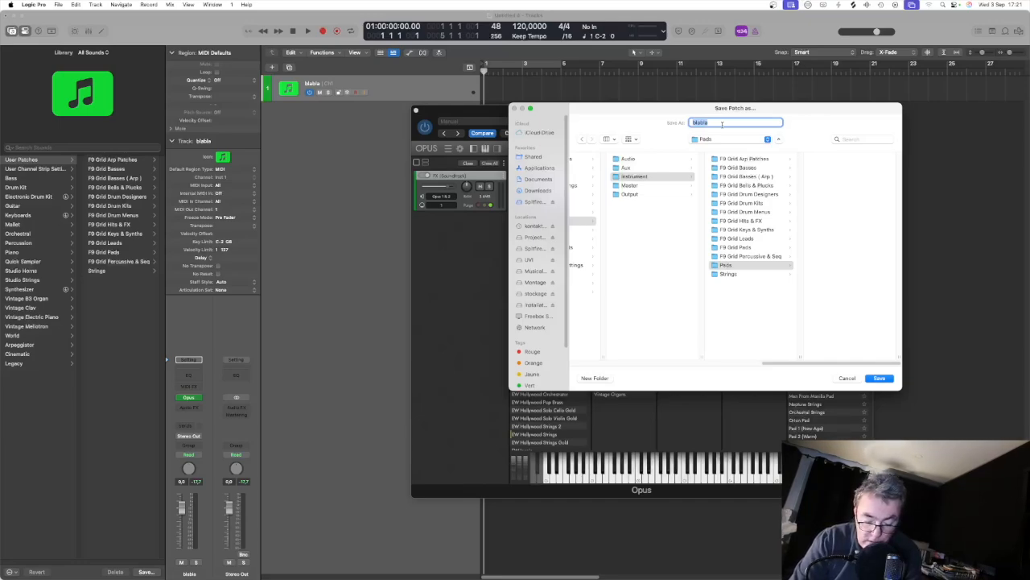
{"action": "type", "text": "ew "}
{"action": "type", "text": "gl soundtrack fx pad"}
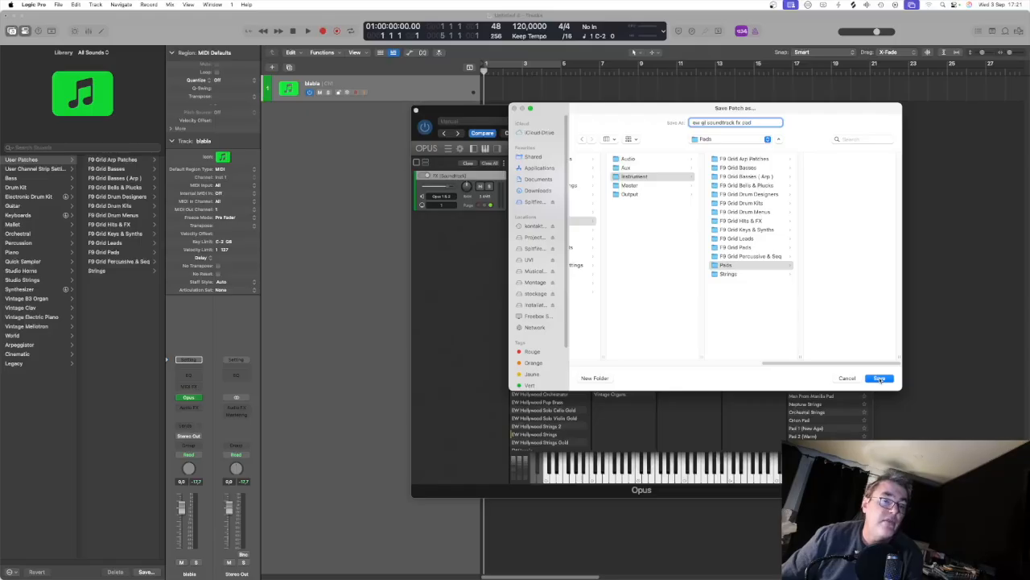
{"action": "left_click", "coordinate": [880, 379]}
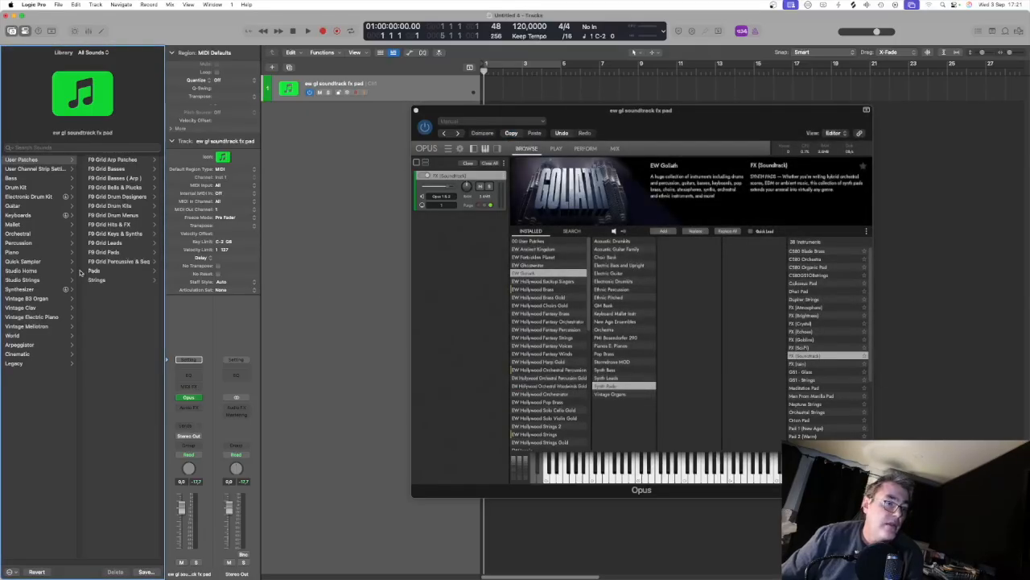
{"action": "left_click", "coordinate": [416, 109]}
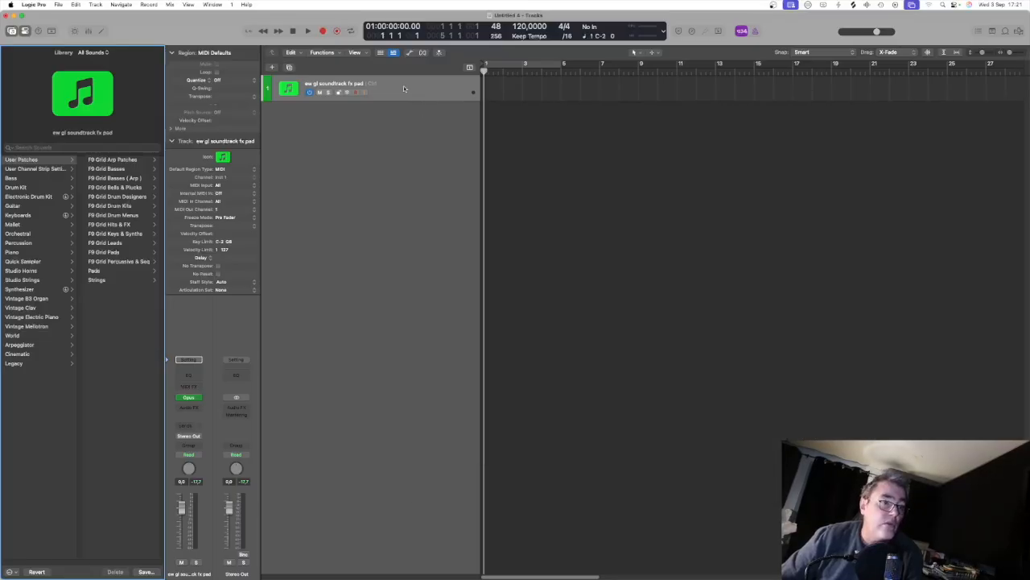
Step: Create one new software instrument track with an Empty Channel Strip as its instrument
{"action": "right_click", "coordinate": [404, 89]}
{"action": "left_click", "coordinate": [409, 102]}
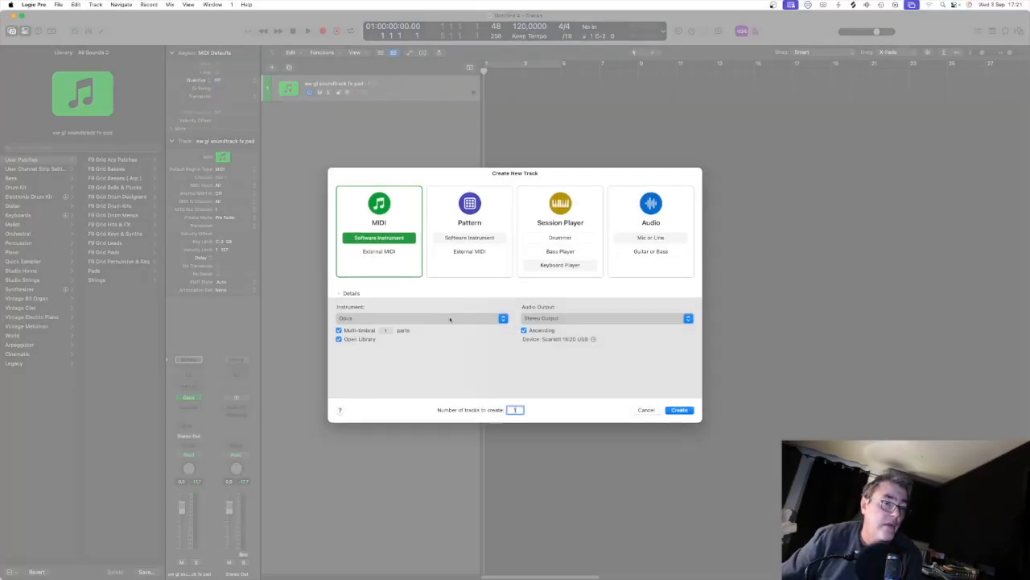
{"action": "left_click", "coordinate": [450, 319]}
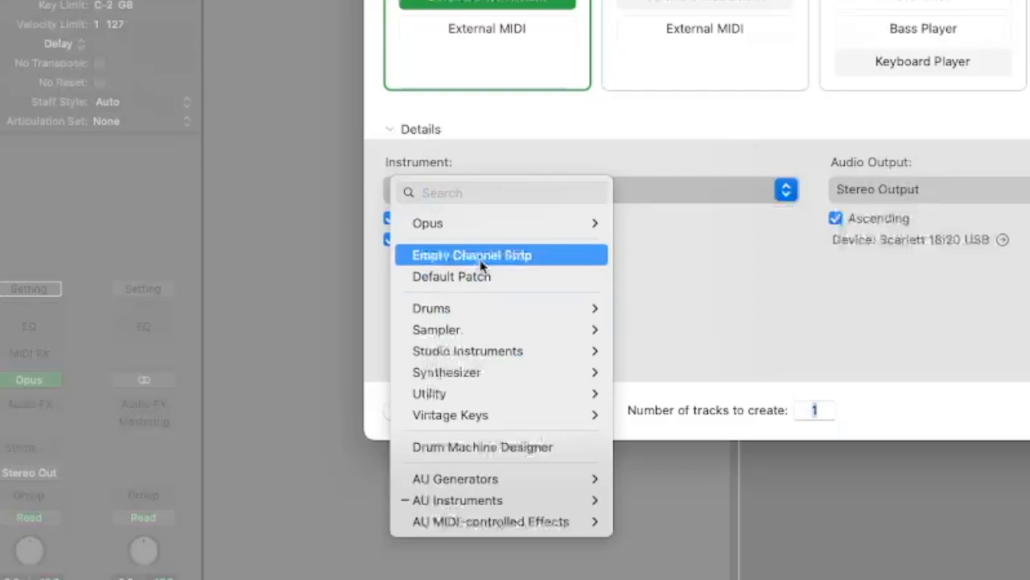
{"action": "left_click", "coordinate": [594, 260]}
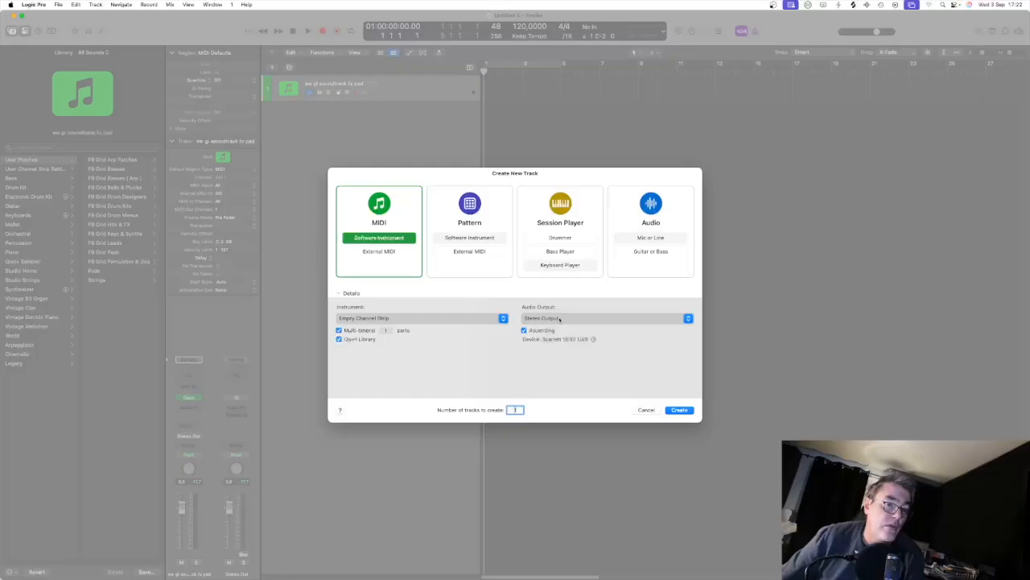
{"action": "left_click", "coordinate": [679, 410]}
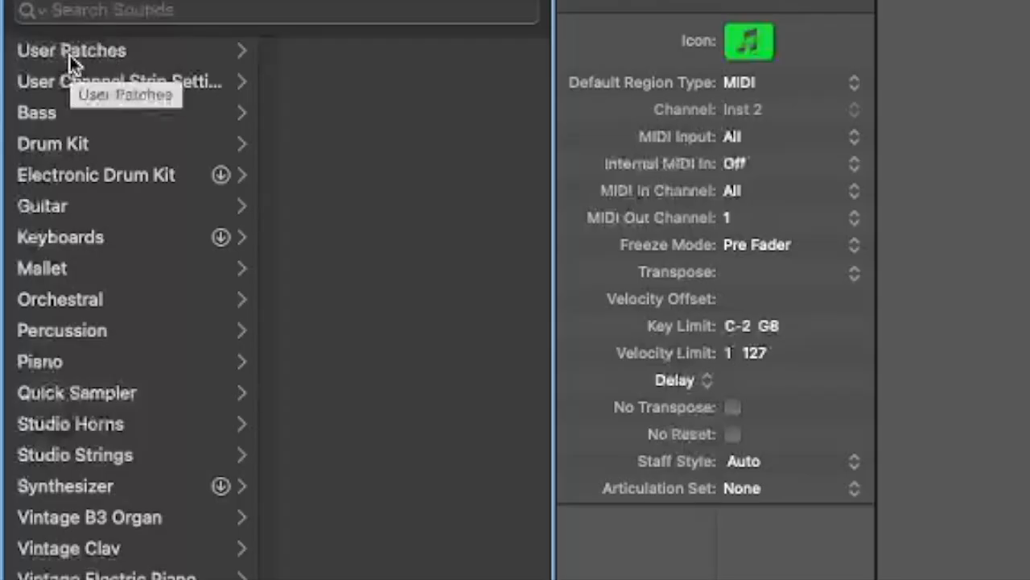
Step: Load the user patch "ew gl soundtrack fx pad" from the Pads category onto the new track
{"action": "left_click", "coordinate": [70, 58]}
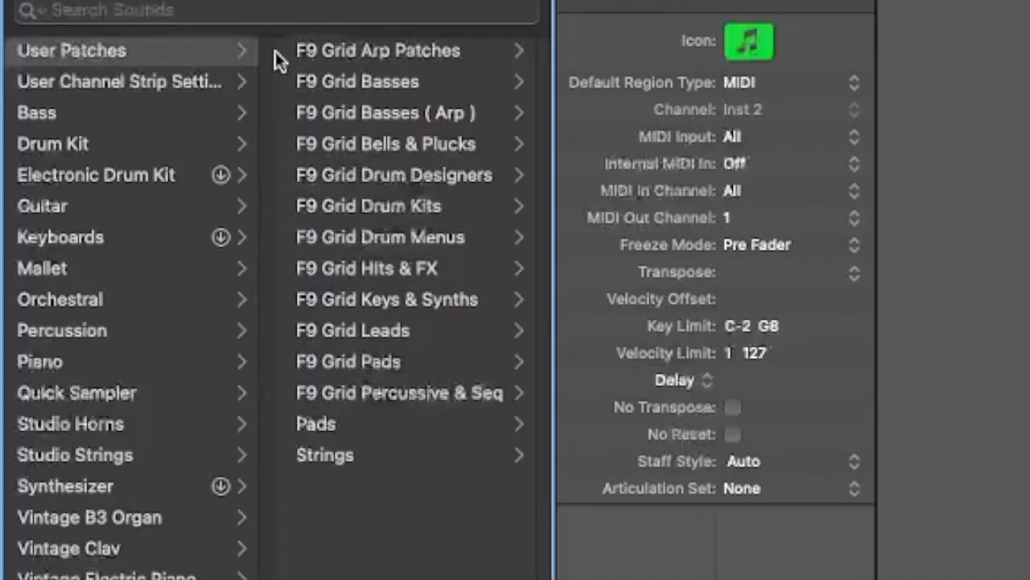
{"action": "left_click", "coordinate": [331, 429]}
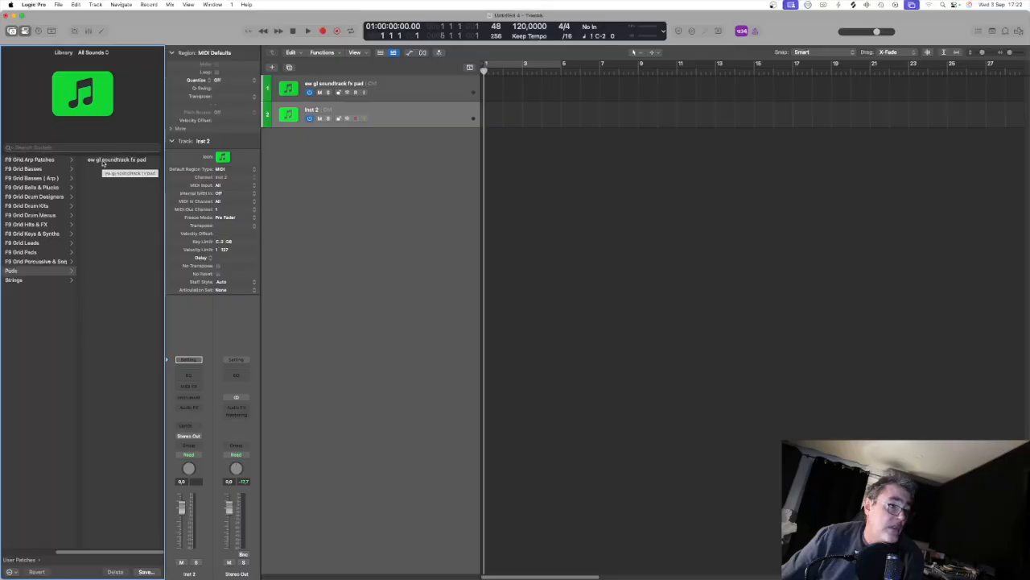
{"action": "left_click", "coordinate": [103, 161]}
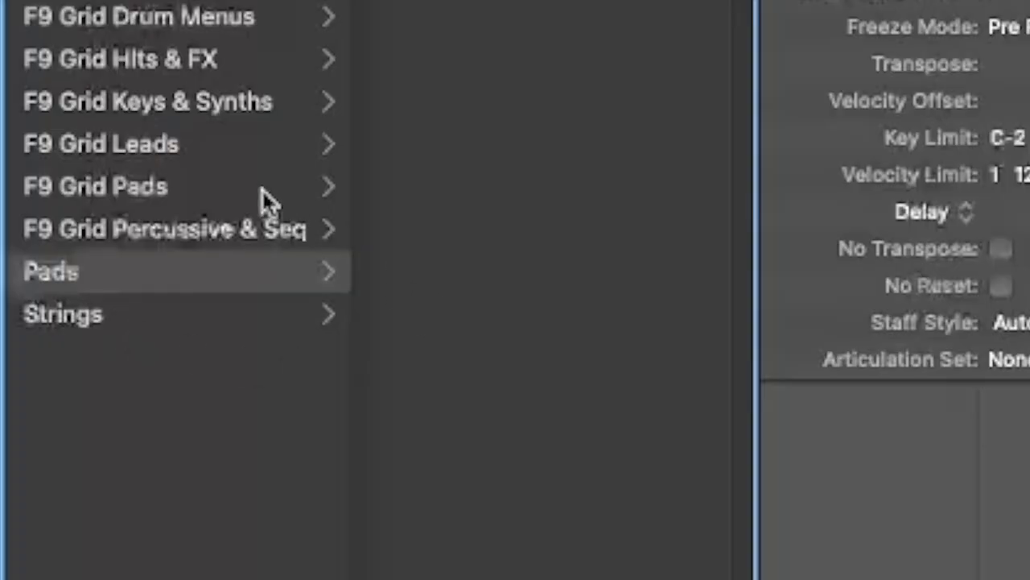
Step: Try the Strings user patches "1st violins long legato + vintageverb" and "Tina Guo Celli legato" on the second track, showing the latter's Musio instrument
{"action": "left_click", "coordinate": [95, 317]}
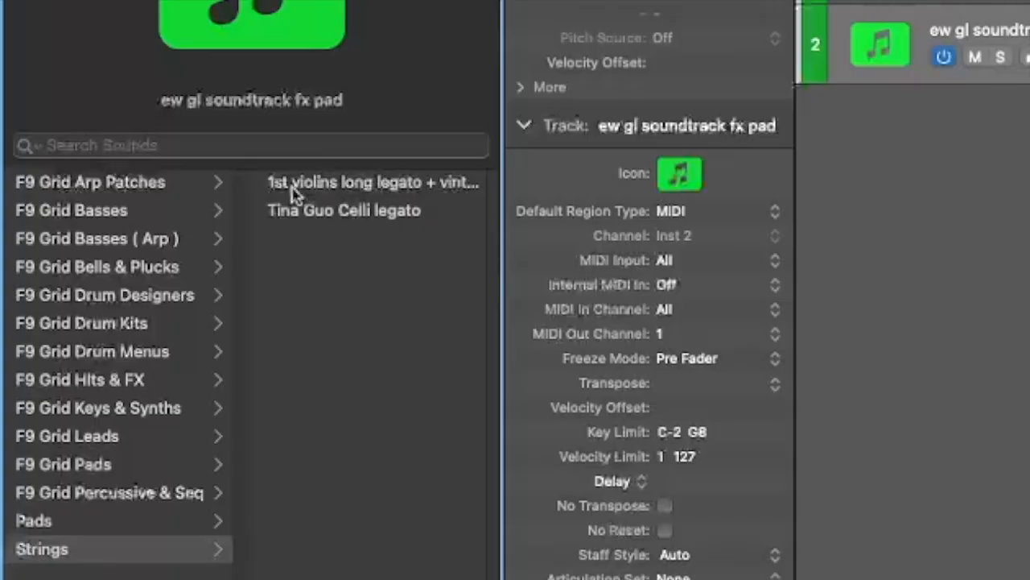
{"action": "left_click", "coordinate": [321, 193]}
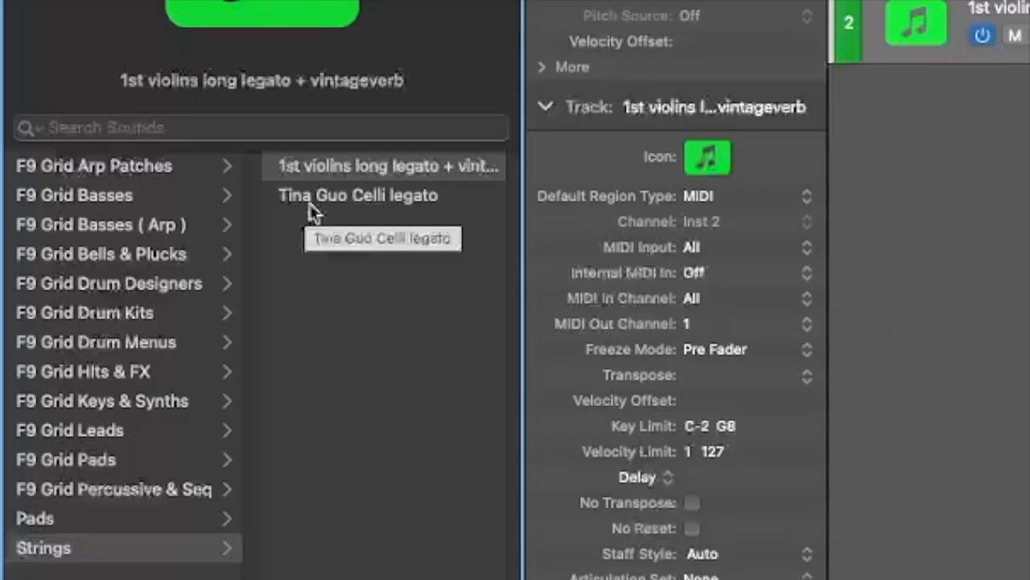
{"action": "left_click", "coordinate": [310, 205]}
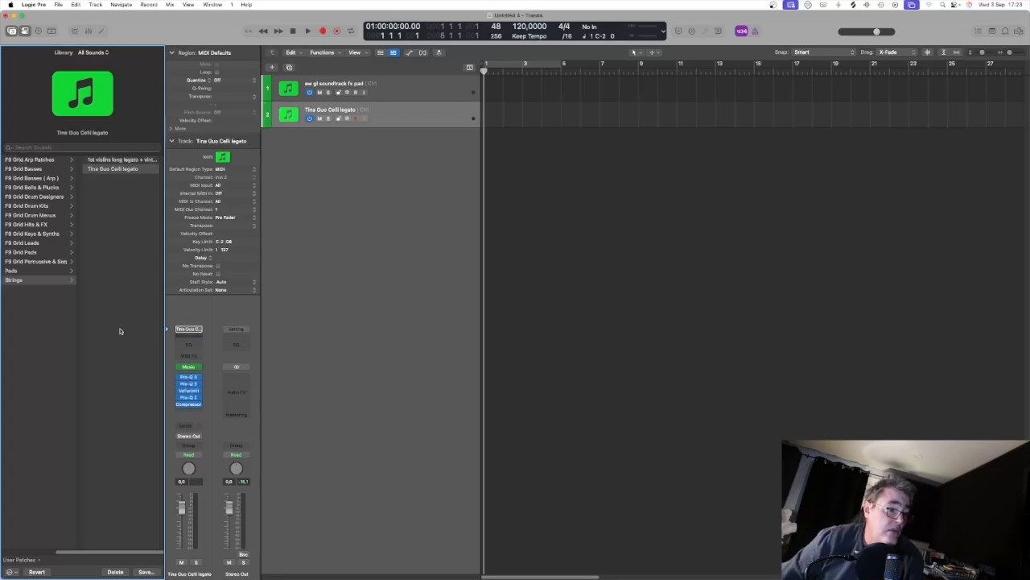
{"action": "mouse_move", "coordinate": [192, 370]}
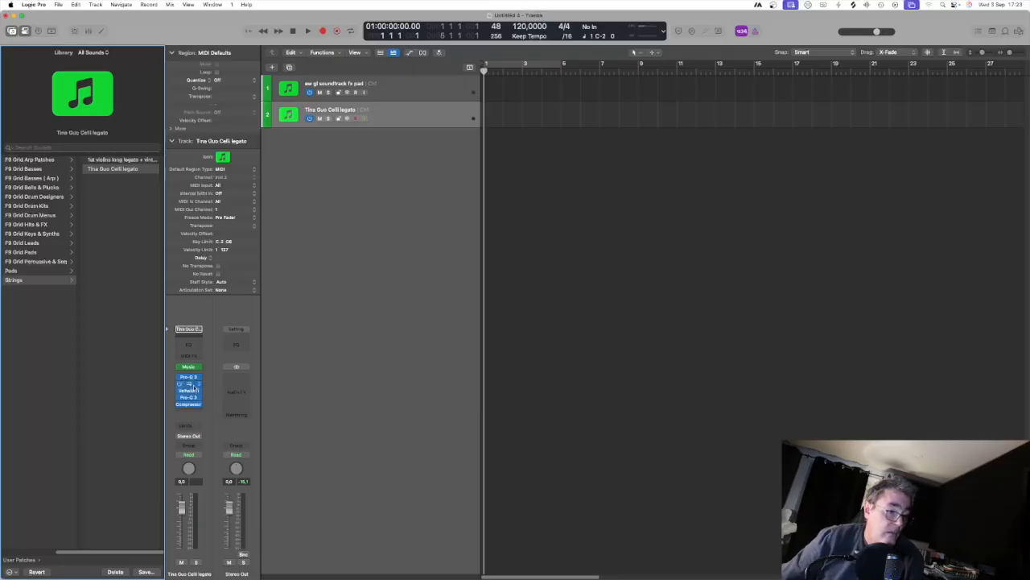
{"action": "left_click", "coordinate": [189, 366]}
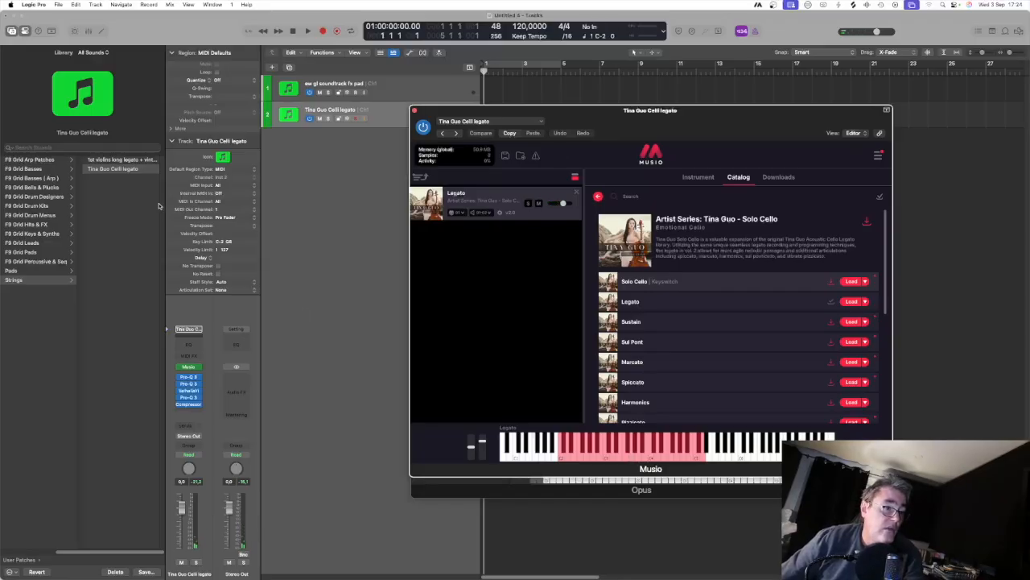
Step: Replace the second track's cello sound with the "ew gl soundtrack fx pad" patch from the Pads category
{"action": "left_click", "coordinate": [19, 272]}
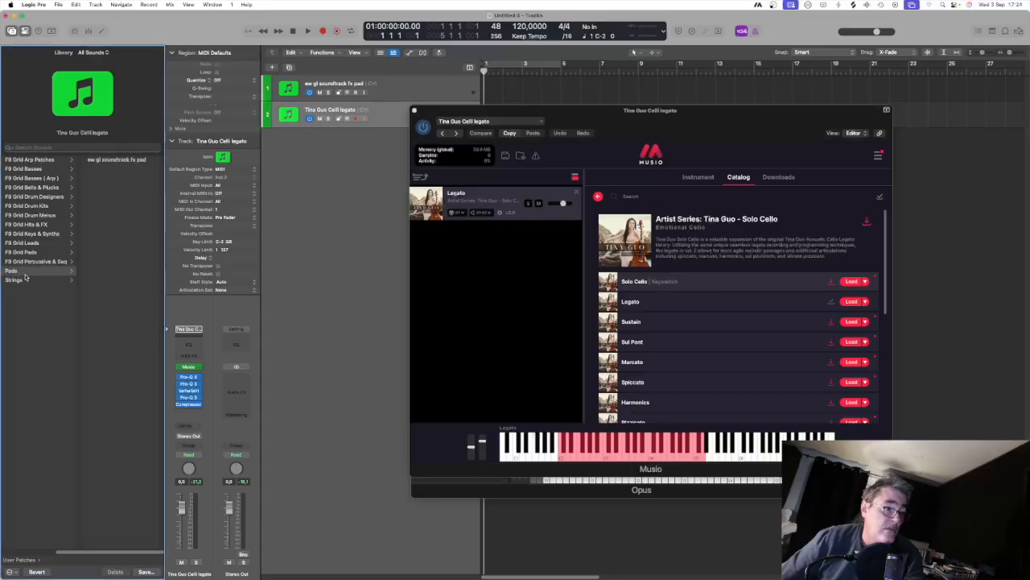
{"action": "left_click", "coordinate": [114, 161]}
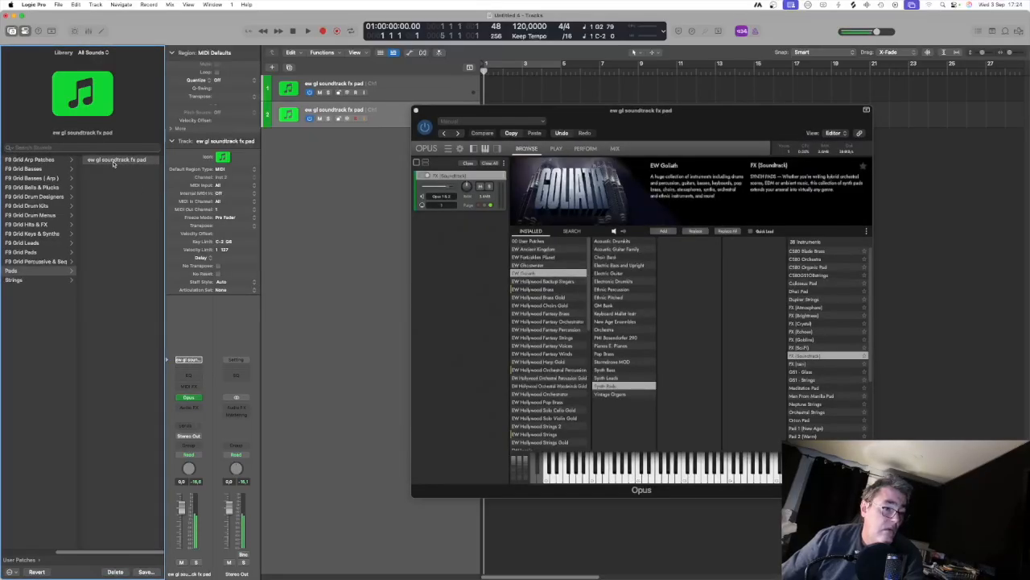